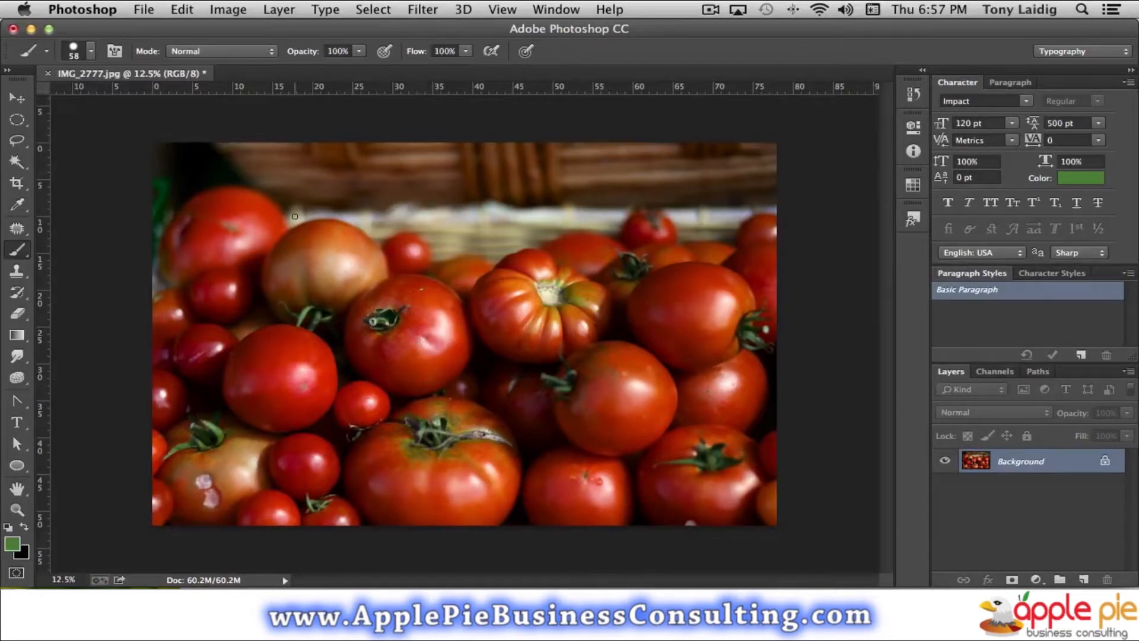
# Set the brush to a size of 118 px with 40% hardness and the Color blending mode
pyautogui.click(91, 52)
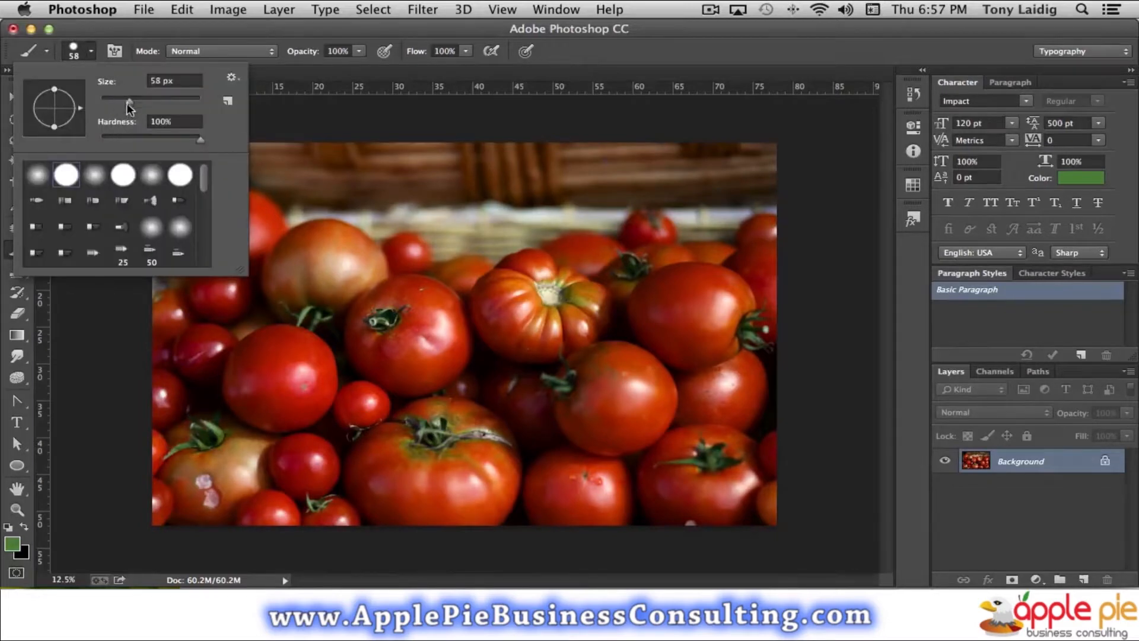
pyautogui.moveTo(131, 105); pyautogui.dragTo(156, 107)
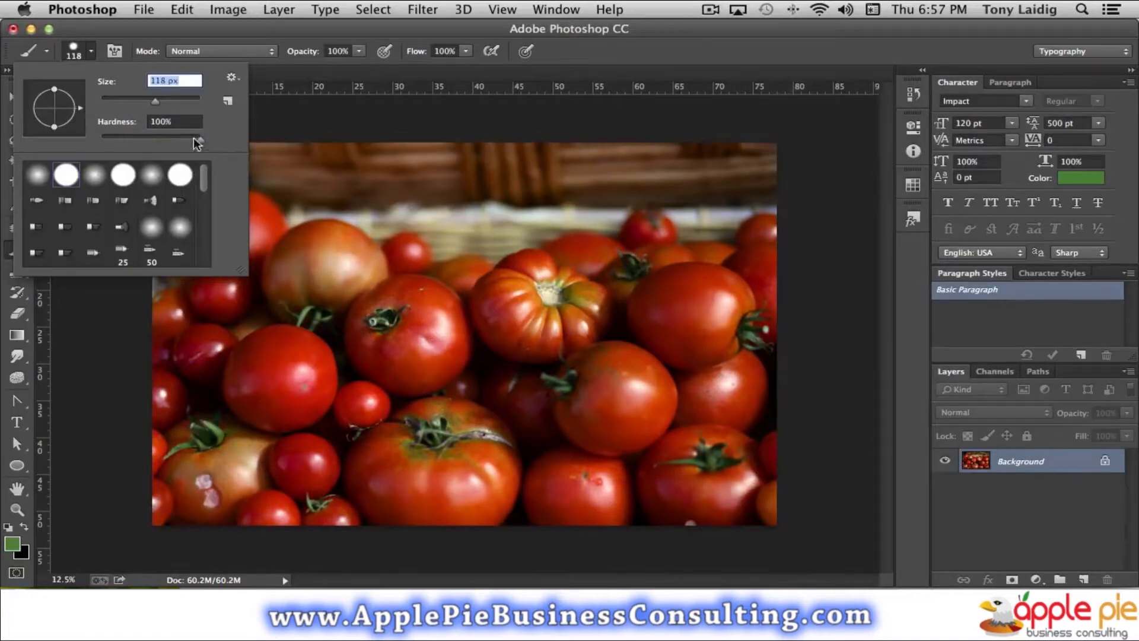
pyautogui.moveTo(196, 138); pyautogui.dragTo(135, 138)
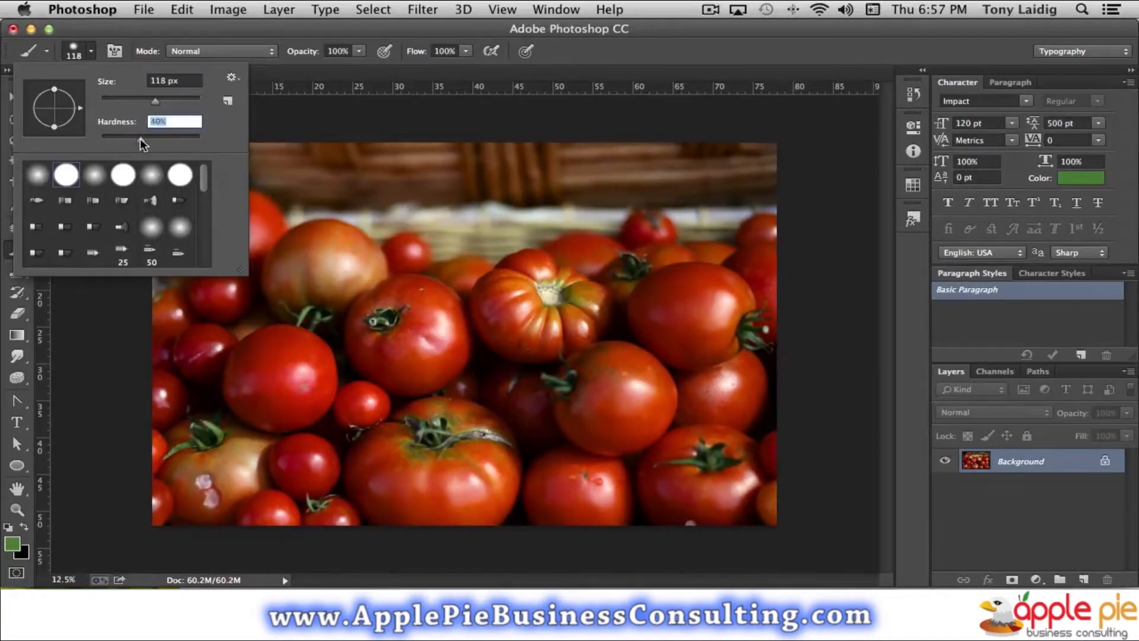
pyautogui.moveTo(141, 137)
pyautogui.mouseDown()
pyautogui.moveTo(105, 142)
pyautogui.moveTo(193, 144)
pyautogui.moveTo(134, 142)
pyautogui.mouseUp()
pyautogui.click(173, 27)
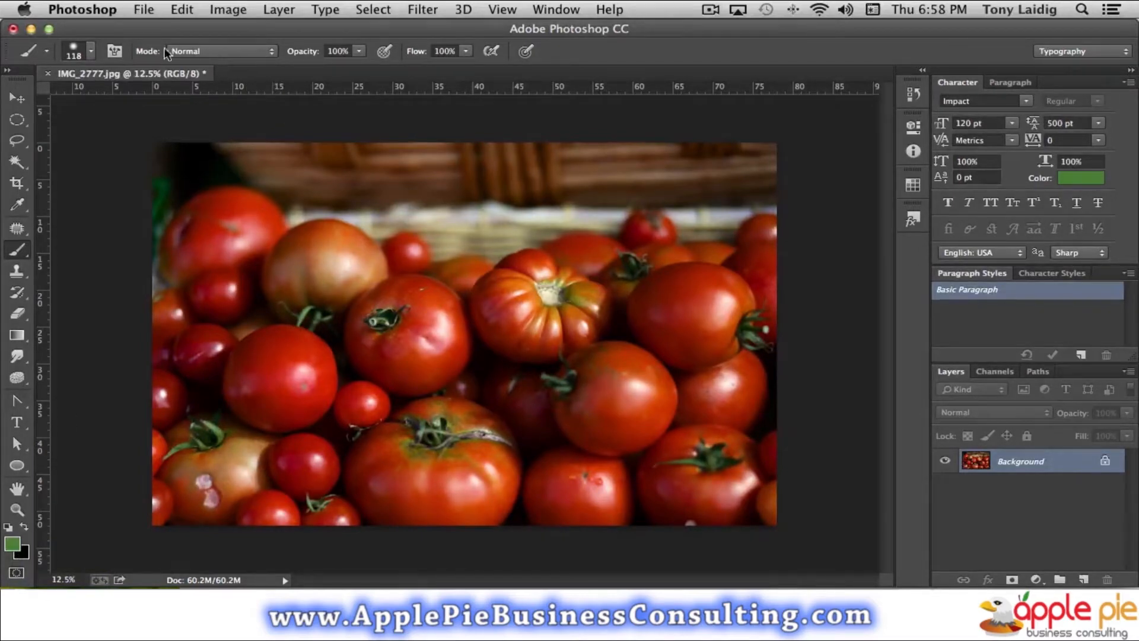
pyautogui.click(226, 49)
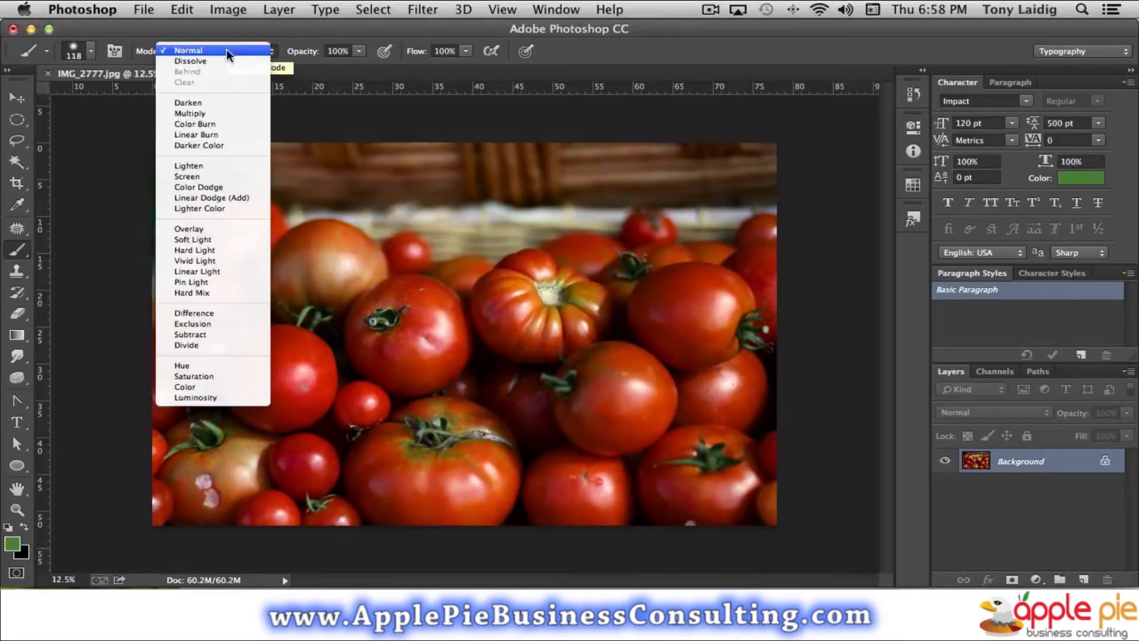
pyautogui.click(208, 385)
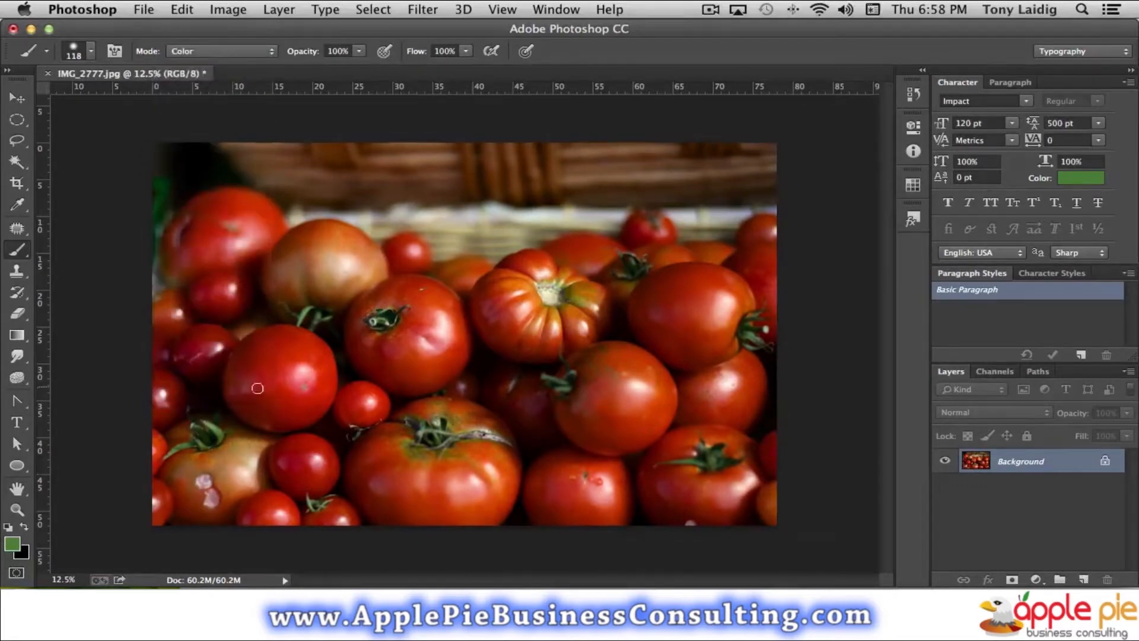
# Paint green over the entire red tomato just left of the ribbed tomato near the image center
pyautogui.press('super+equal')
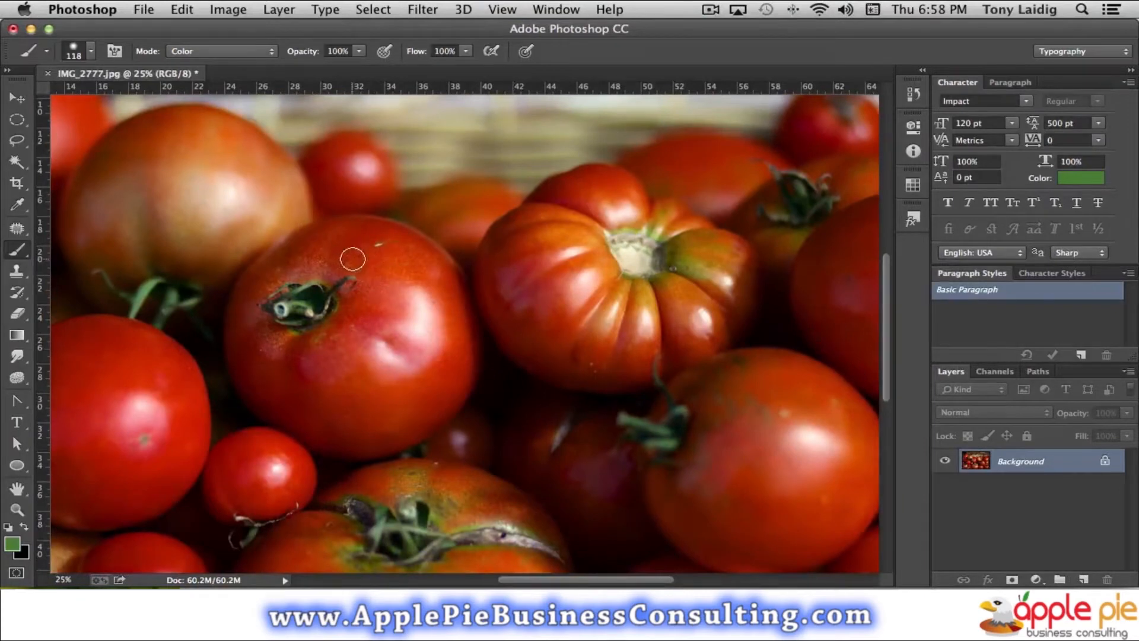
pyautogui.moveTo(399, 259)
pyautogui.mouseDown()
pyautogui.moveTo(332, 250)
pyautogui.moveTo(417, 286)
pyautogui.moveTo(425, 275)
pyautogui.moveTo(411, 256)
pyautogui.moveTo(354, 245)
pyautogui.moveTo(405, 256)
pyautogui.moveTo(418, 290)
pyautogui.mouseUp()
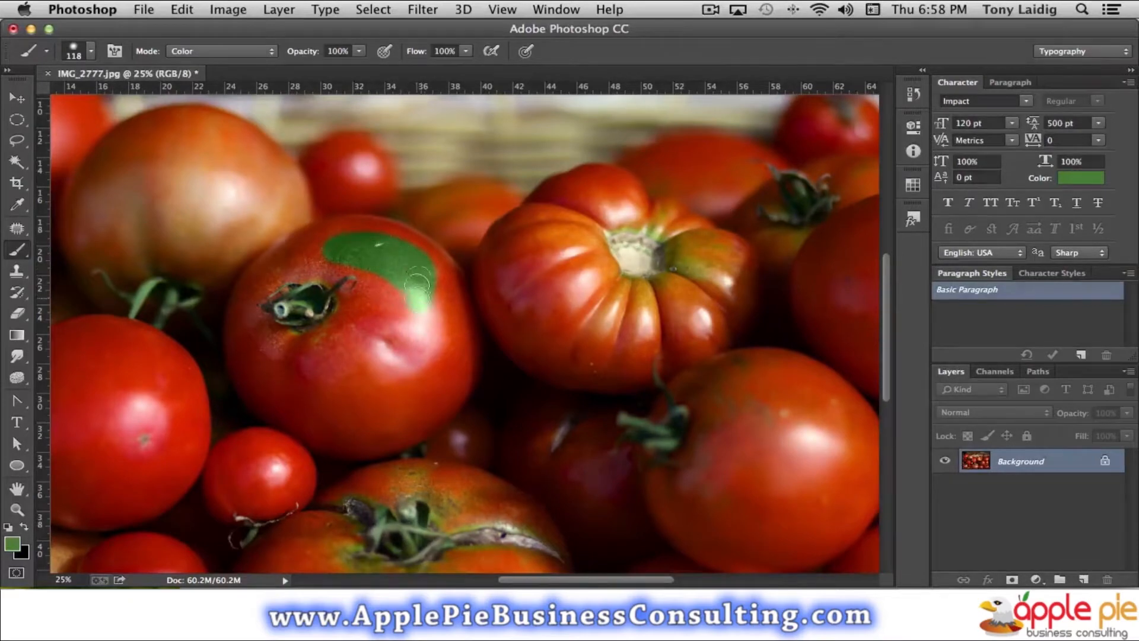
pyautogui.moveTo(418, 249)
pyautogui.mouseDown()
pyautogui.moveTo(376, 228)
pyautogui.moveTo(311, 237)
pyautogui.moveTo(364, 226)
pyautogui.moveTo(402, 235)
pyautogui.moveTo(448, 268)
pyautogui.moveTo(453, 314)
pyautogui.moveTo(391, 306)
pyautogui.moveTo(369, 279)
pyautogui.moveTo(359, 307)
pyautogui.moveTo(346, 291)
pyautogui.moveTo(358, 255)
pyautogui.moveTo(326, 277)
pyautogui.moveTo(300, 269)
pyautogui.moveTo(294, 246)
pyautogui.moveTo(305, 240)
pyautogui.moveTo(269, 267)
pyautogui.moveTo(310, 270)
pyautogui.moveTo(270, 290)
pyautogui.moveTo(262, 271)
pyautogui.moveTo(248, 289)
pyautogui.moveTo(236, 351)
pyautogui.moveTo(260, 368)
pyautogui.moveTo(257, 320)
pyautogui.moveTo(290, 344)
pyautogui.moveTo(274, 332)
pyautogui.moveTo(332, 340)
pyautogui.moveTo(348, 311)
pyautogui.moveTo(336, 329)
pyautogui.moveTo(339, 310)
pyautogui.moveTo(330, 333)
pyautogui.moveTo(368, 341)
pyautogui.moveTo(277, 365)
pyautogui.moveTo(332, 371)
pyautogui.moveTo(386, 309)
pyautogui.moveTo(442, 359)
pyautogui.moveTo(456, 341)
pyautogui.mouseUp()
pyautogui.moveTo(393, 322)
pyautogui.mouseDown()
pyautogui.moveTo(463, 332)
pyautogui.moveTo(455, 299)
pyautogui.mouseUp()
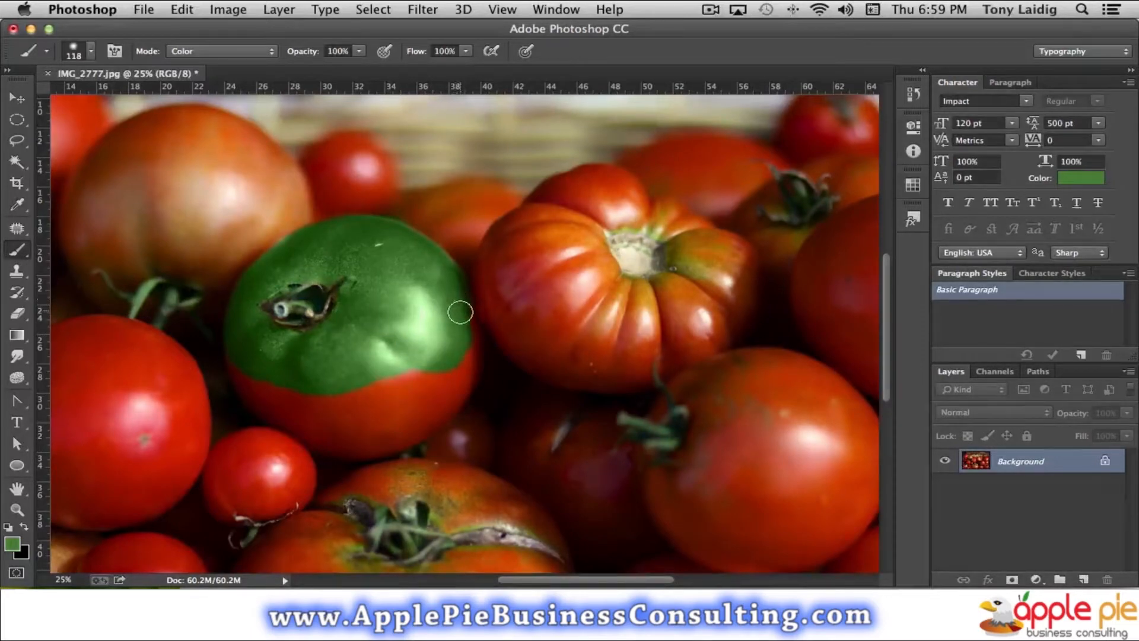
pyautogui.moveTo(465, 323)
pyautogui.mouseDown()
pyautogui.moveTo(469, 346)
pyautogui.moveTo(461, 311)
pyautogui.moveTo(475, 352)
pyautogui.moveTo(438, 408)
pyautogui.moveTo(464, 383)
pyautogui.moveTo(441, 406)
pyautogui.moveTo(455, 371)
pyautogui.moveTo(424, 392)
pyautogui.moveTo(394, 387)
pyautogui.moveTo(415, 374)
pyautogui.moveTo(406, 398)
pyautogui.moveTo(383, 396)
pyautogui.moveTo(272, 381)
pyautogui.moveTo(241, 350)
pyautogui.moveTo(243, 380)
pyautogui.moveTo(269, 416)
pyautogui.moveTo(331, 434)
pyautogui.moveTo(272, 402)
pyautogui.moveTo(366, 417)
pyautogui.moveTo(362, 408)
pyautogui.moveTo(334, 418)
pyautogui.moveTo(343, 401)
pyautogui.moveTo(418, 405)
pyautogui.moveTo(341, 400)
pyautogui.moveTo(410, 415)
pyautogui.moveTo(451, 399)
pyautogui.moveTo(445, 410)
pyautogui.moveTo(454, 393)
pyautogui.moveTo(386, 442)
pyautogui.moveTo(416, 429)
pyautogui.moveTo(353, 437)
pyautogui.moveTo(304, 427)
pyautogui.moveTo(368, 450)
pyautogui.moveTo(383, 443)
pyautogui.moveTo(323, 445)
pyautogui.moveTo(245, 377)
pyautogui.mouseUp()
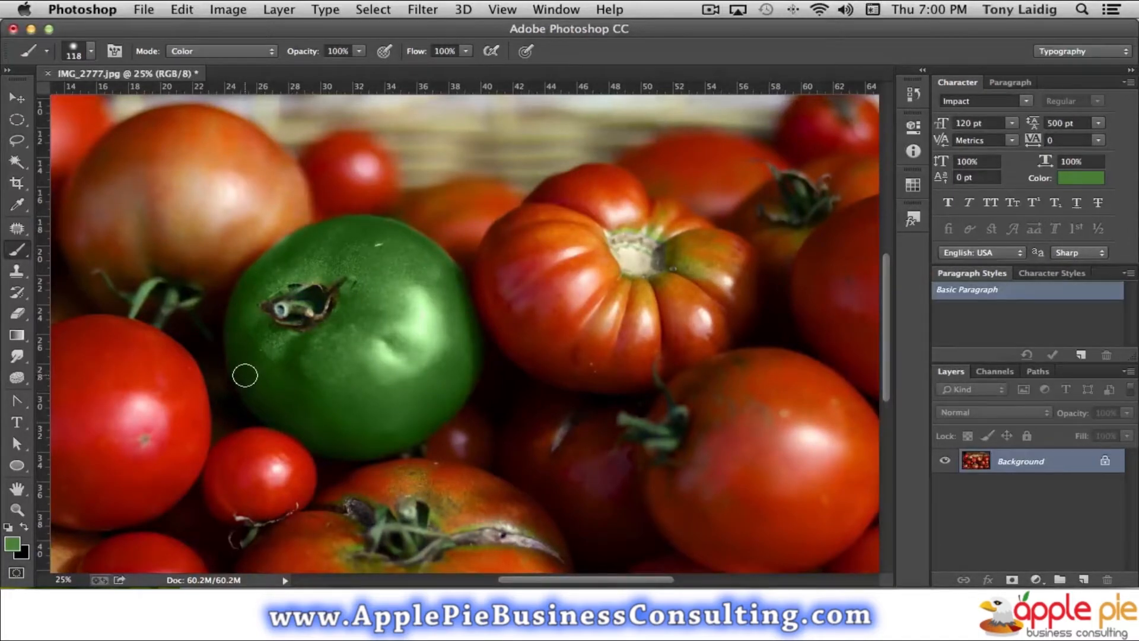
# Set the foreground color to a muted gray-green, starting from a sample of the green tomato's stem, and return to the Brush tool
pyautogui.scroll(2, 245, 375)
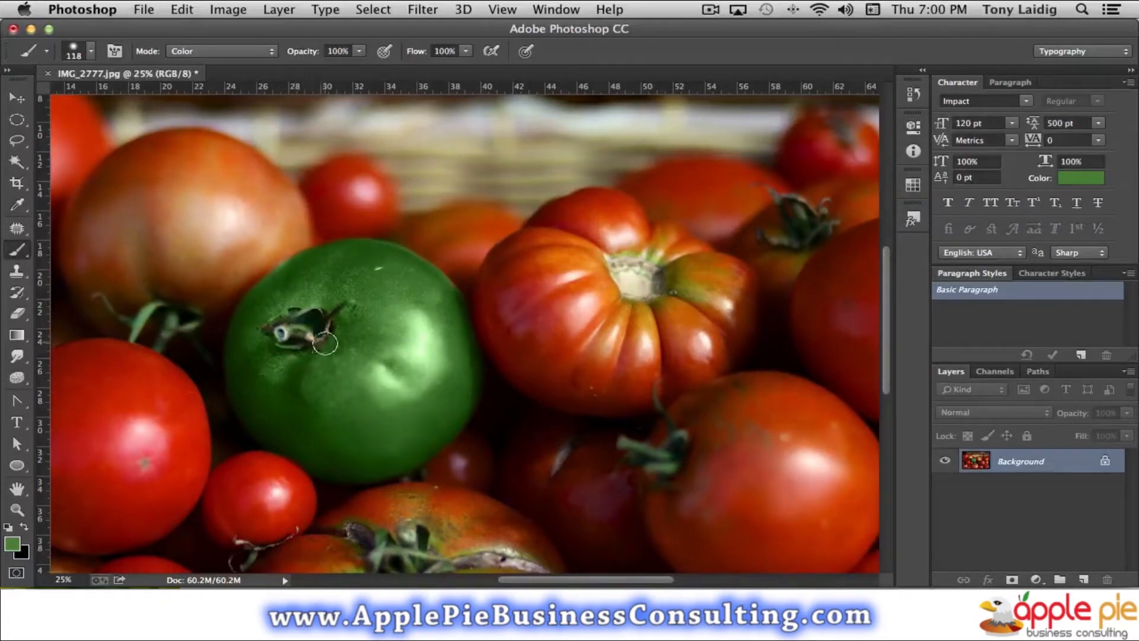
pyautogui.click(13, 544)
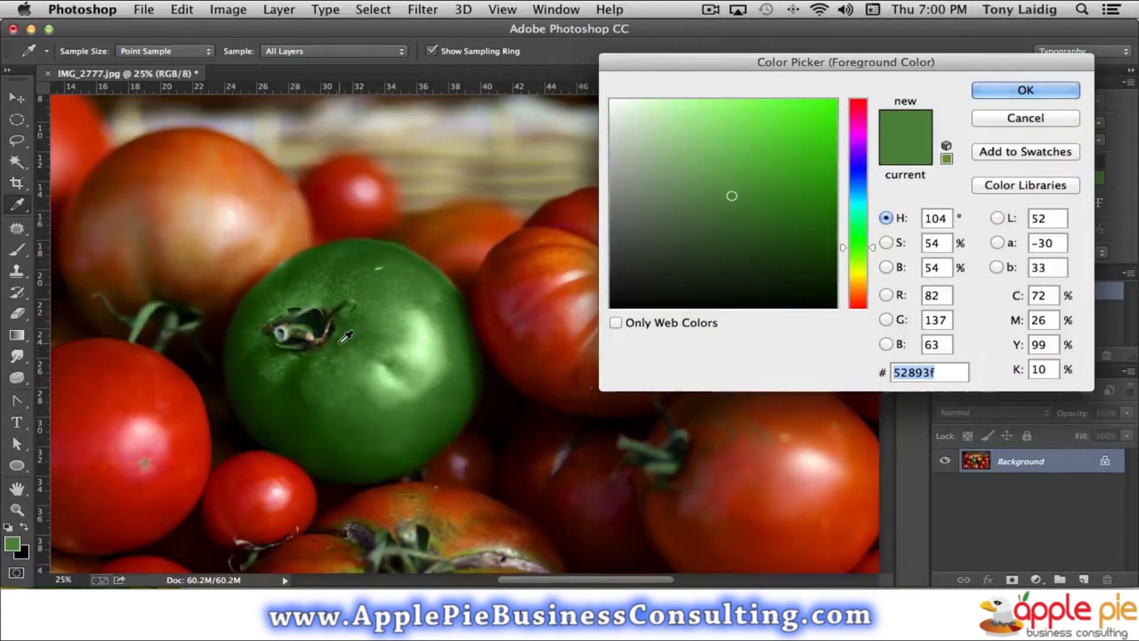
pyautogui.click(296, 326)
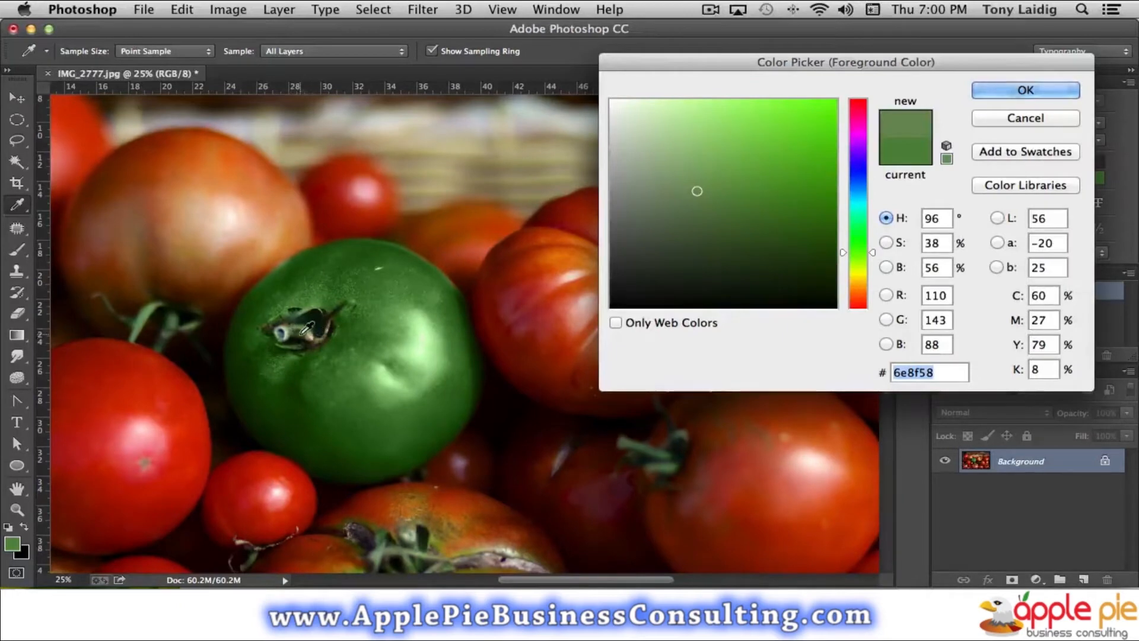
pyautogui.click(303, 325)
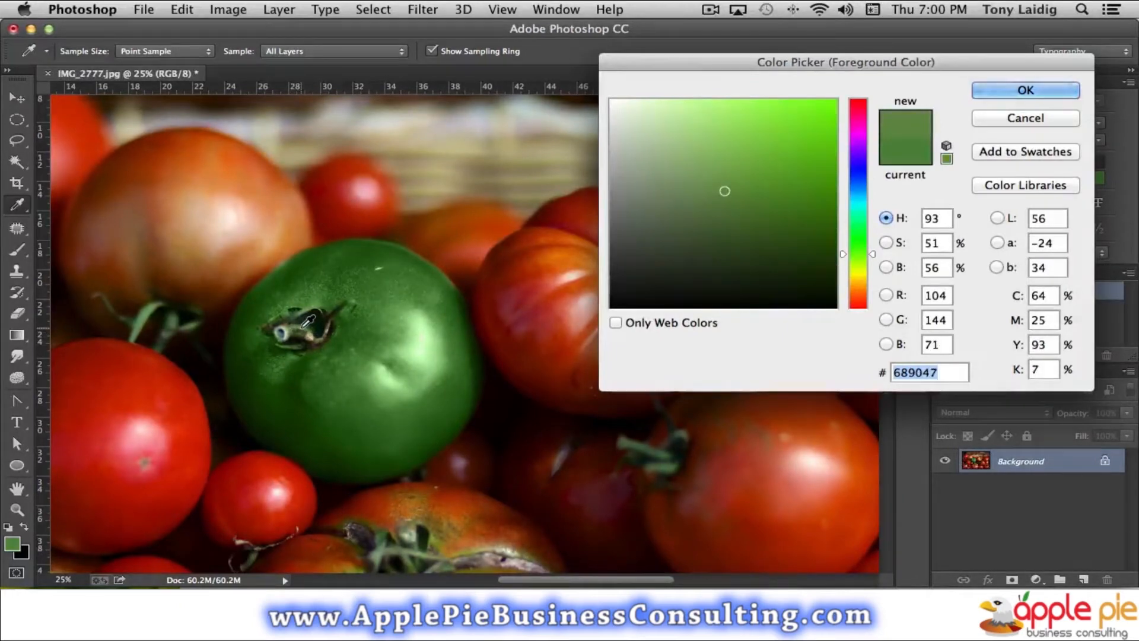
pyautogui.moveTo(717, 196)
pyautogui.mouseDown()
pyautogui.moveTo(704, 186)
pyautogui.moveTo(696, 203)
pyautogui.mouseUp()
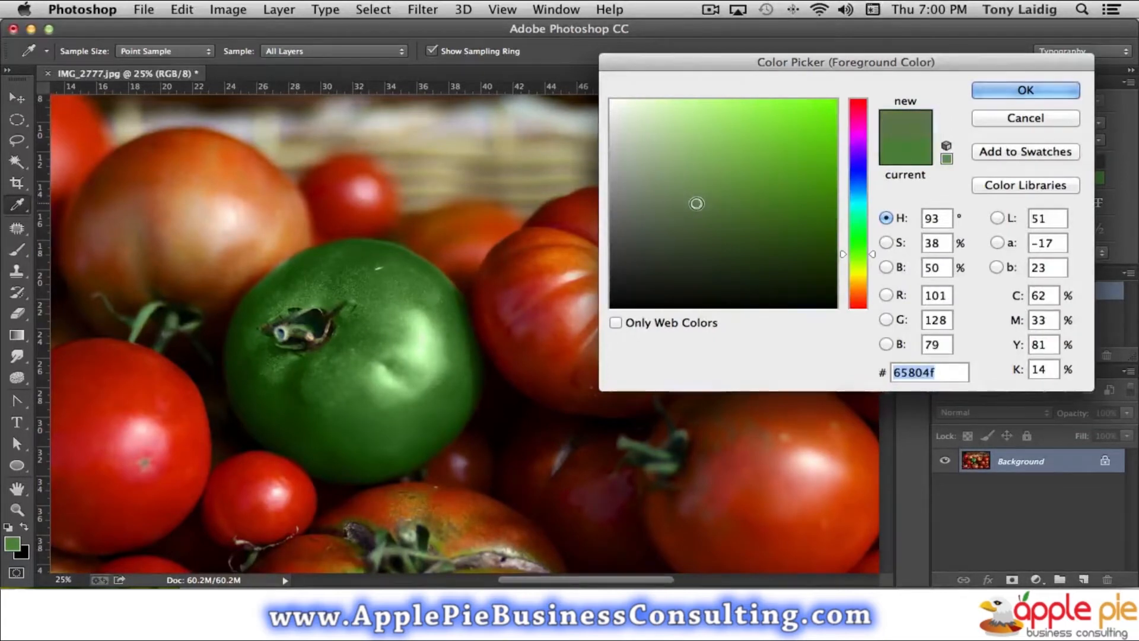
pyautogui.click(686, 194)
pyautogui.click(1006, 92)
pyautogui.press('b')
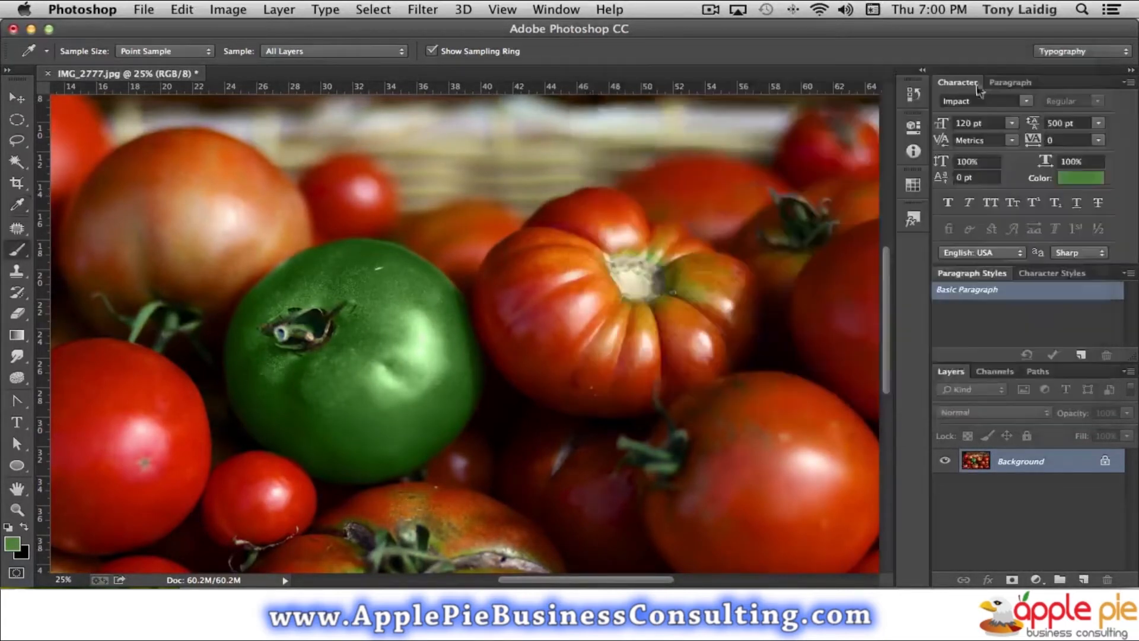
# Reduce the brush size to 22 px and paint the muted green over the green tomato's stem
pyautogui.click(89, 52)
pyautogui.moveTo(155, 100); pyautogui.dragTo(111, 102)
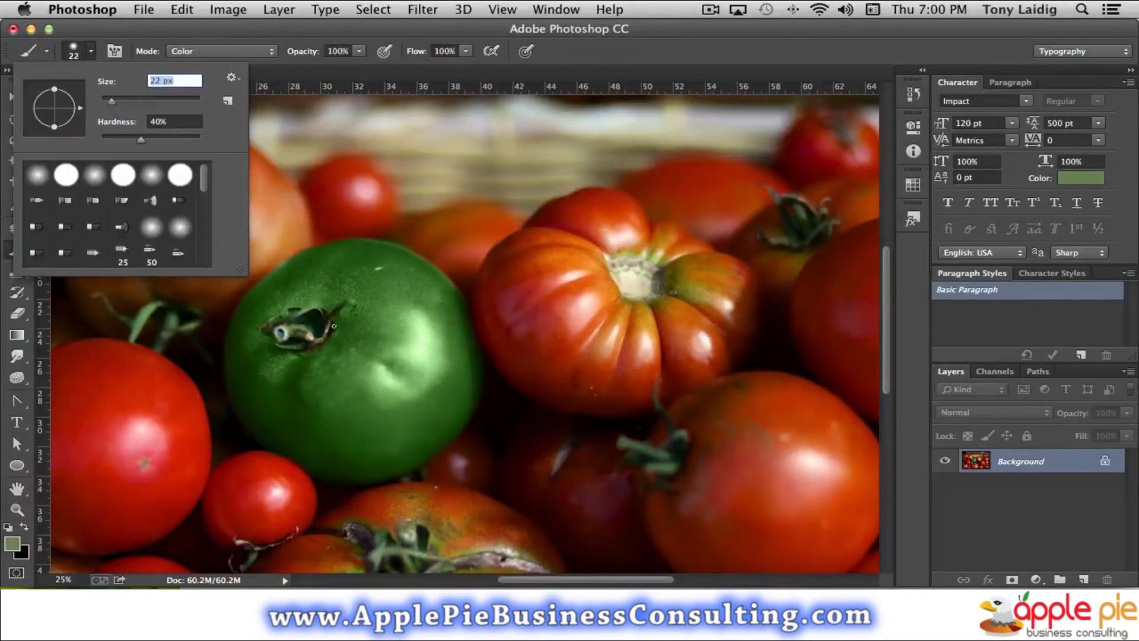
pyautogui.press('Return')
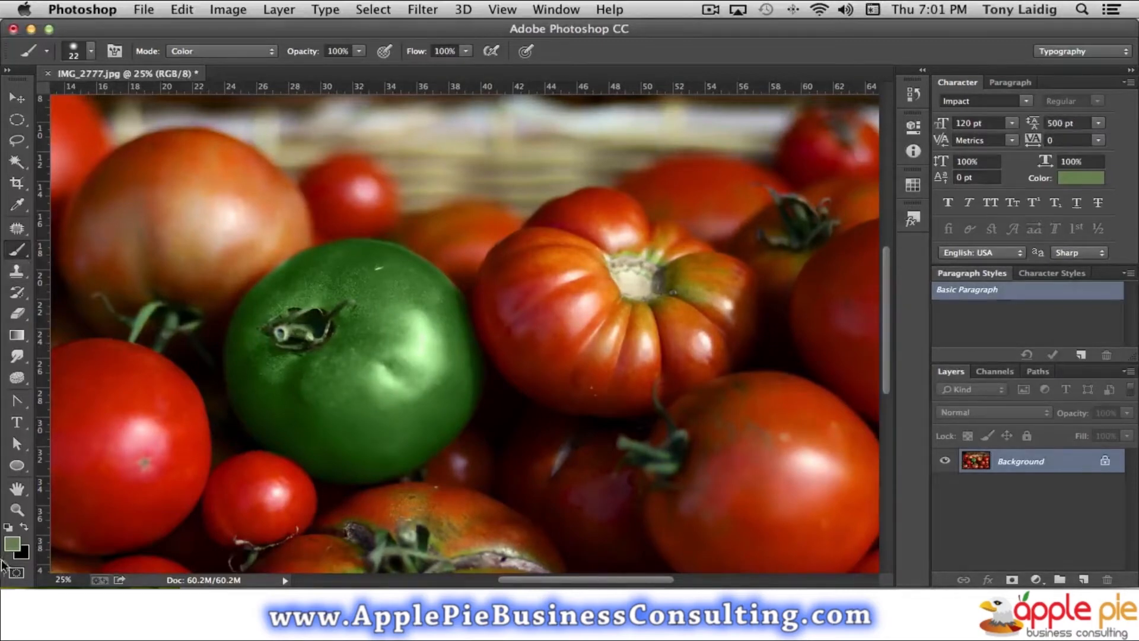
# Set the foreground color to olive #8b895c and paint the tip of the green tomato's stem with the brush
pyautogui.click(11, 543)
pyautogui.moveTo(867, 255)
pyautogui.mouseDown()
pyautogui.moveTo(868, 274)
pyautogui.moveTo(868, 221)
pyautogui.moveTo(869, 272)
pyautogui.mouseUp()
pyautogui.click(1002, 91)
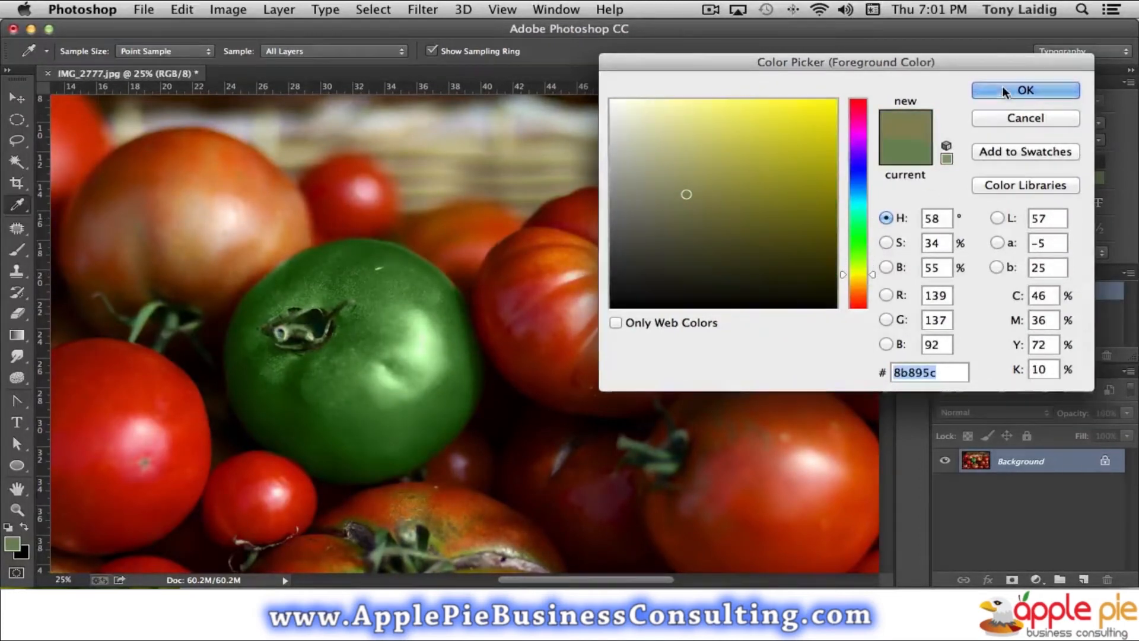
pyautogui.press('b')
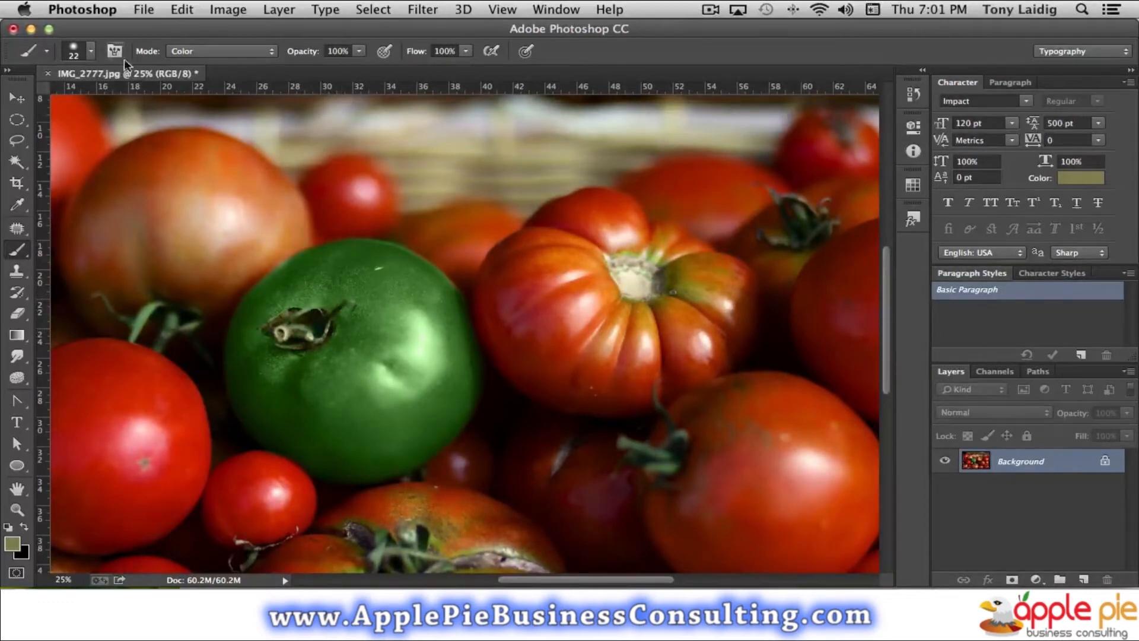
# Make the brush large, soft and translucent with a size of 414 px, 1% hardness and 37% opacity
pyautogui.click(89, 54)
pyautogui.moveTo(112, 98); pyautogui.dragTo(171, 101)
pyautogui.moveTo(140, 140); pyautogui.dragTo(101, 140)
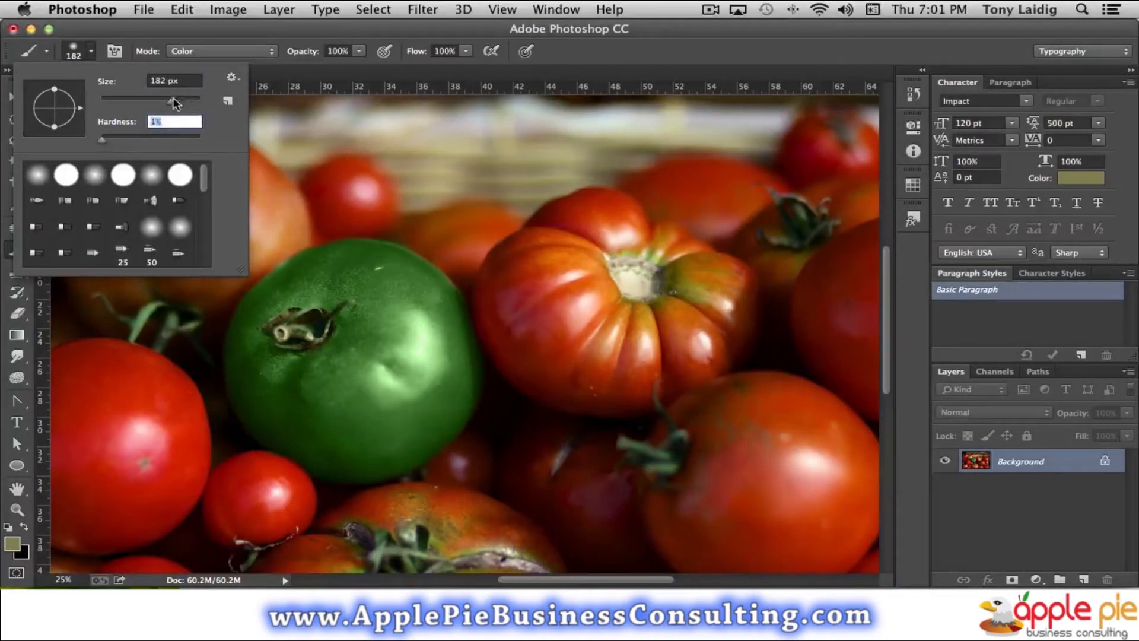
pyautogui.moveTo(171, 101); pyautogui.dragTo(186, 100)
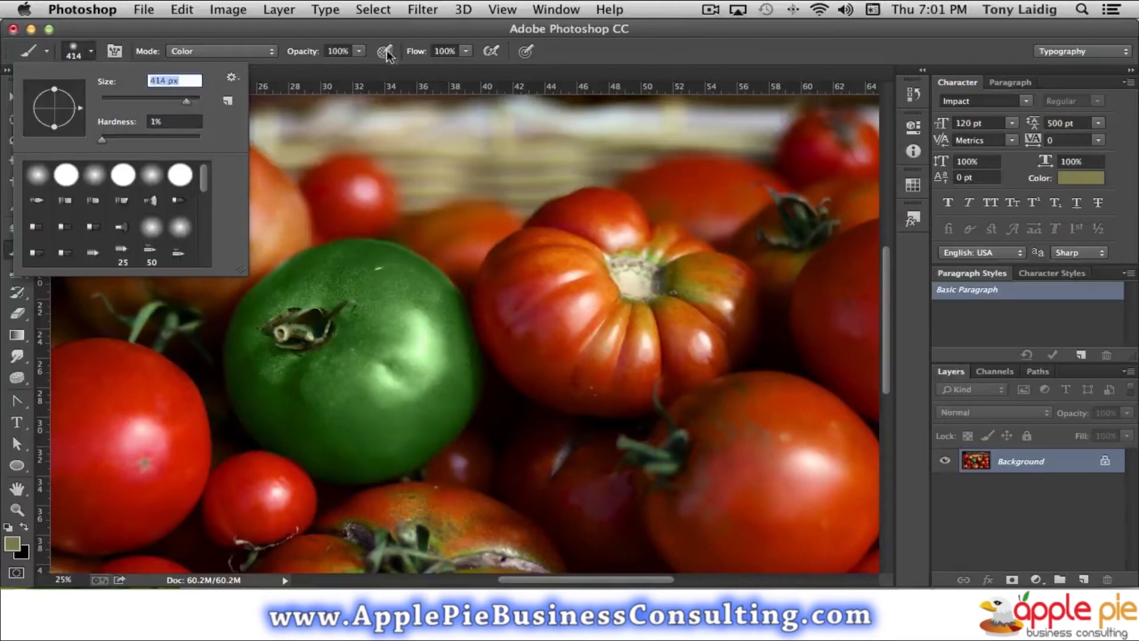
pyautogui.click(359, 52)
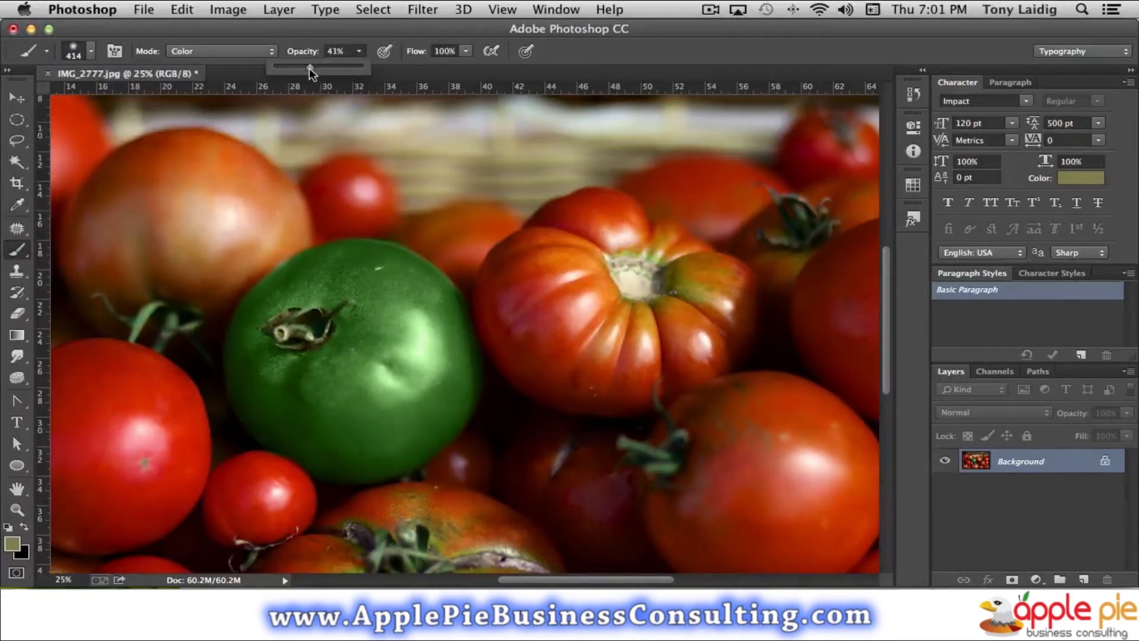
pyautogui.moveTo(311, 68); pyautogui.dragTo(305, 69)
# Set the foreground color to dark green #596e3f and softly tint the green tomato's skin with it
pyautogui.click(12, 544)
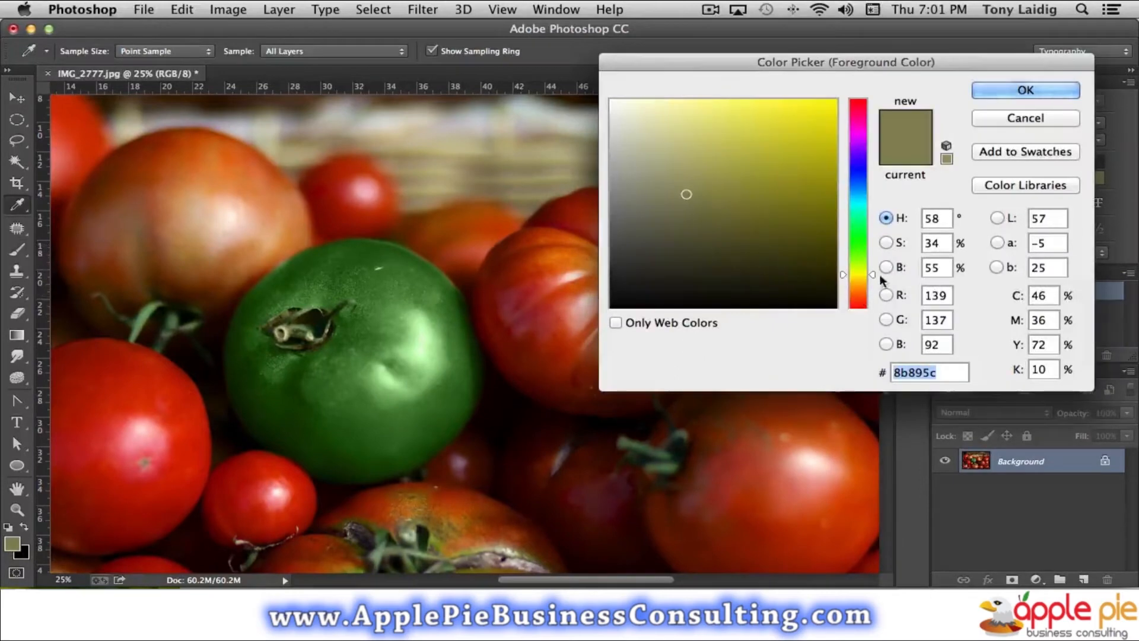
pyautogui.moveTo(870, 272); pyautogui.dragTo(871, 255)
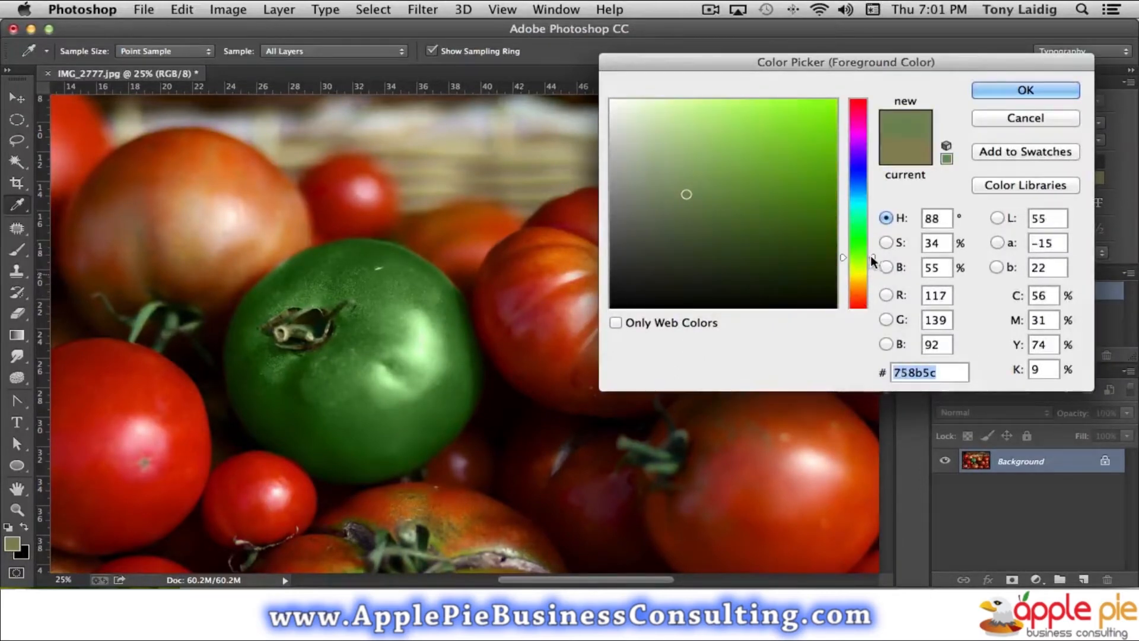
pyautogui.click(703, 226)
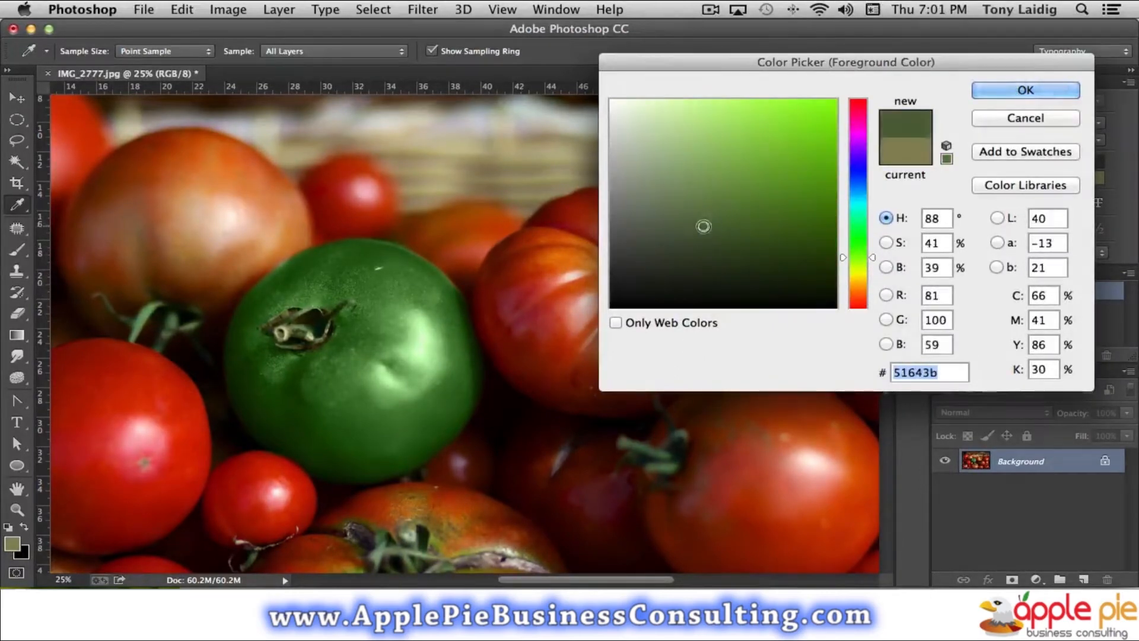
pyautogui.click(700, 222)
pyautogui.click(690, 221)
pyautogui.click(705, 218)
pyautogui.click(1015, 91)
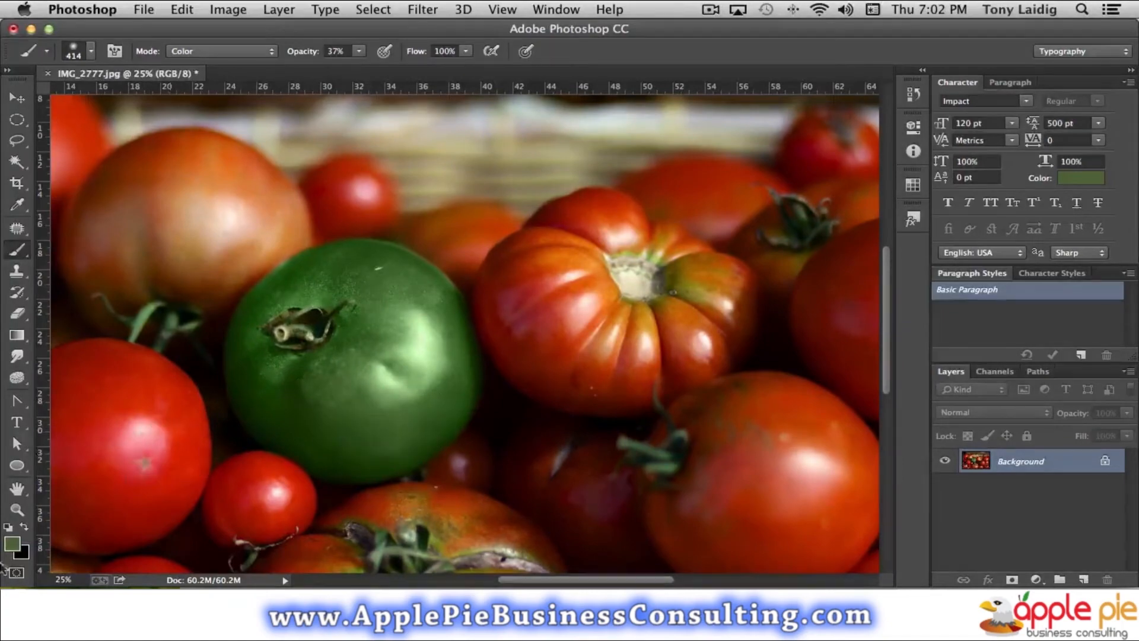
pyautogui.moveTo(1, 585)
pyautogui.click(187, 409)
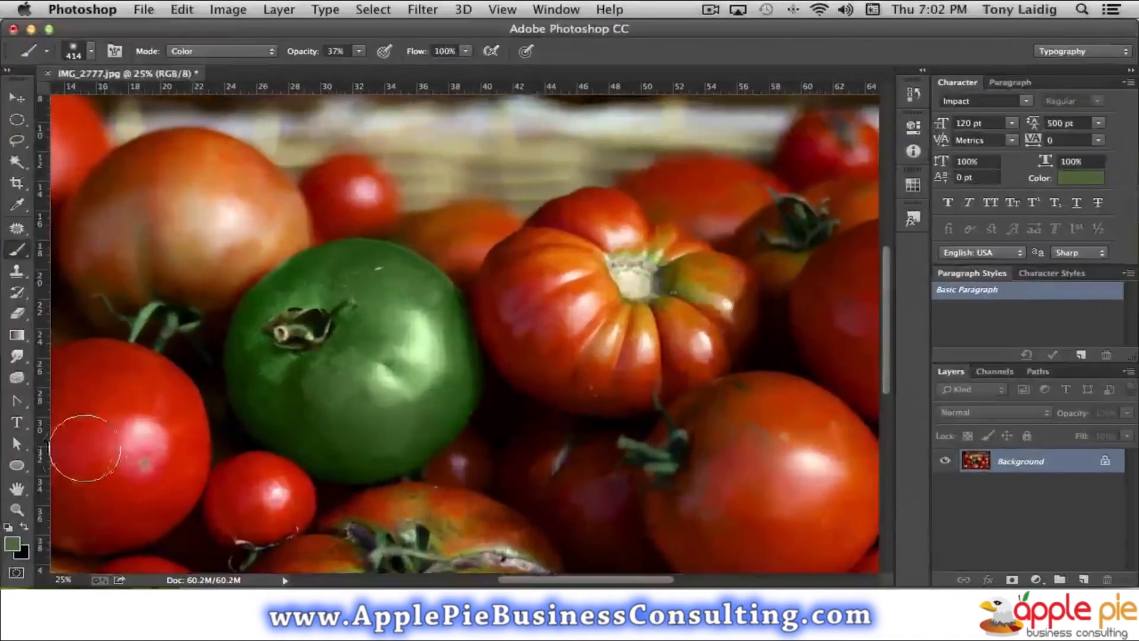
# Sample an olive-yellow from the ribbed tomato's greenish patch, lightly tint the green tomato with it, and finish on the Move tool
pyautogui.click(12, 544)
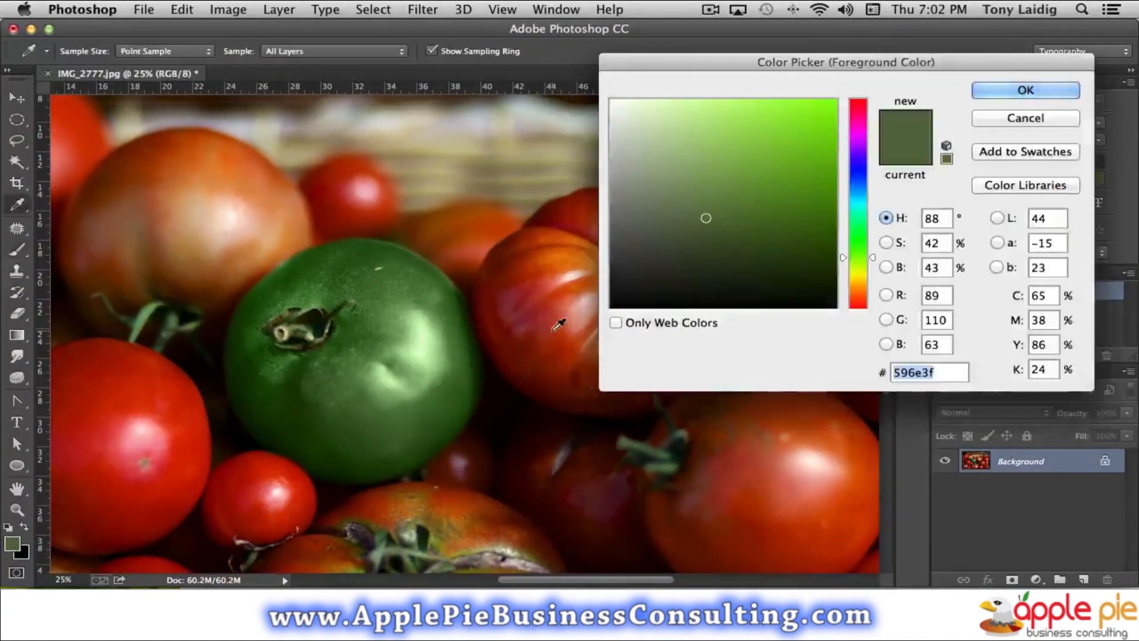
pyautogui.moveTo(806, 62); pyautogui.dragTo(967, 49)
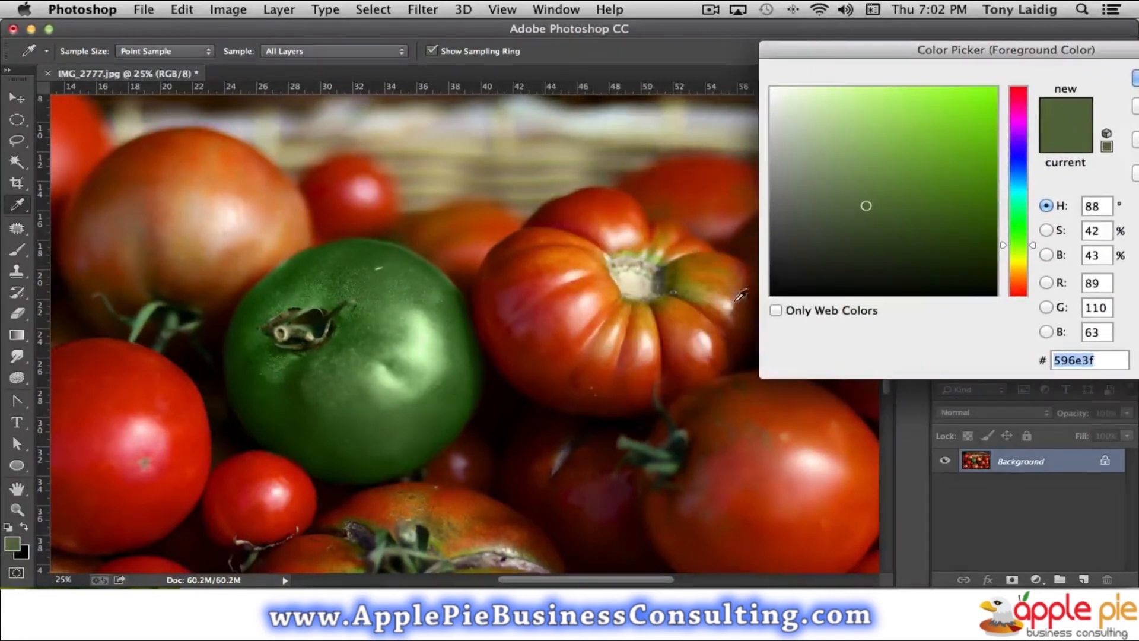
pyautogui.click(704, 291)
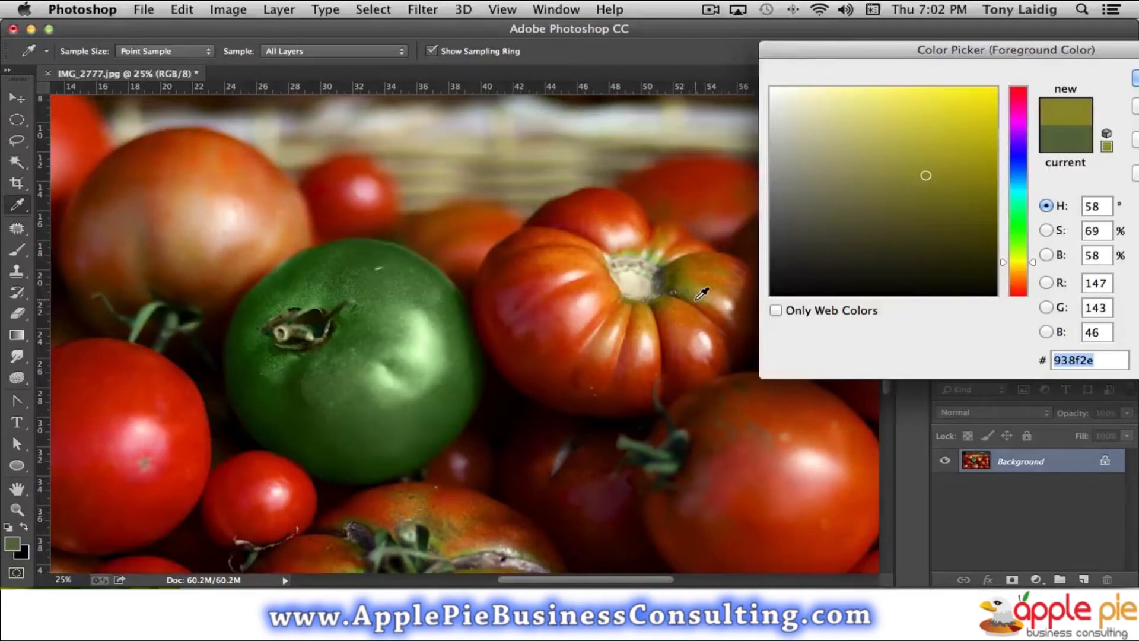
pyautogui.click(702, 292)
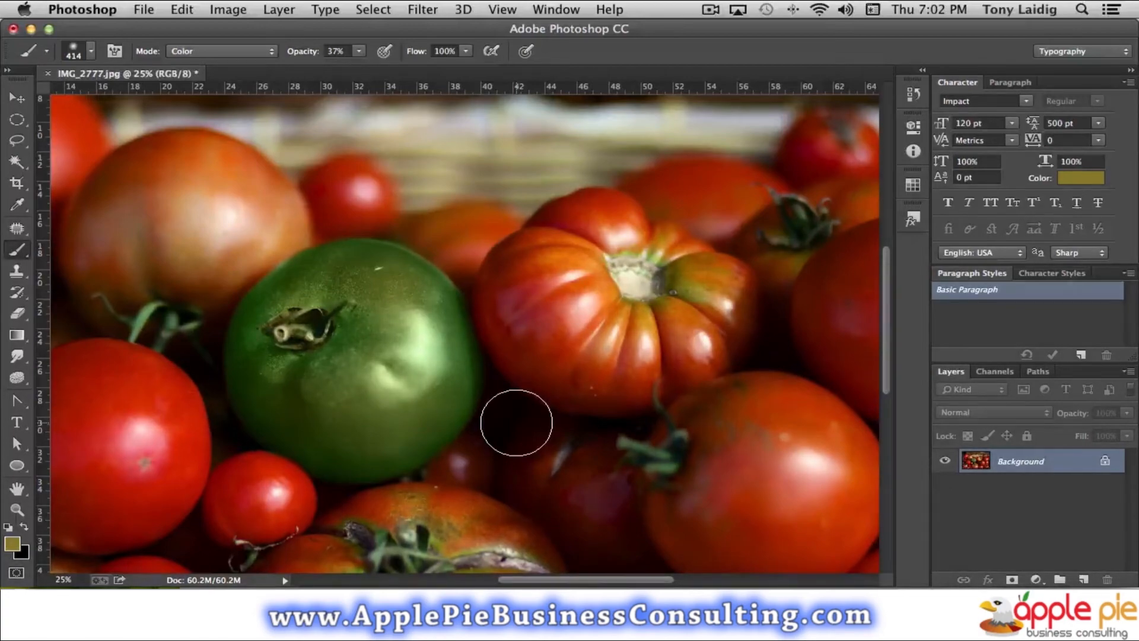
pyautogui.press('super+minus')
pyautogui.press('super+minus')
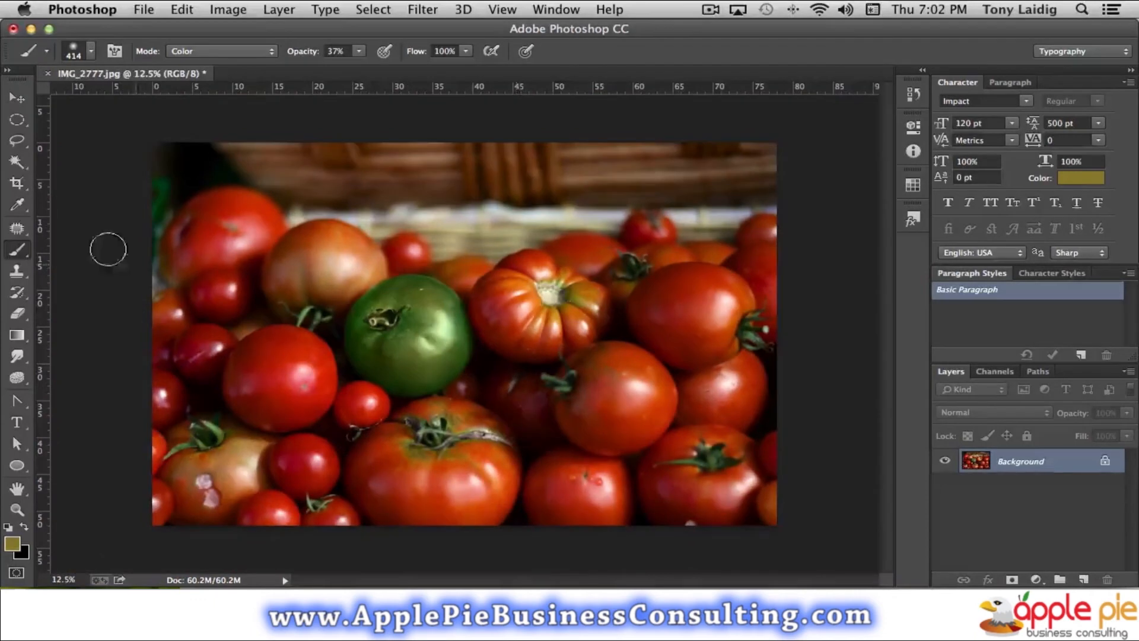
pyautogui.click(16, 97)
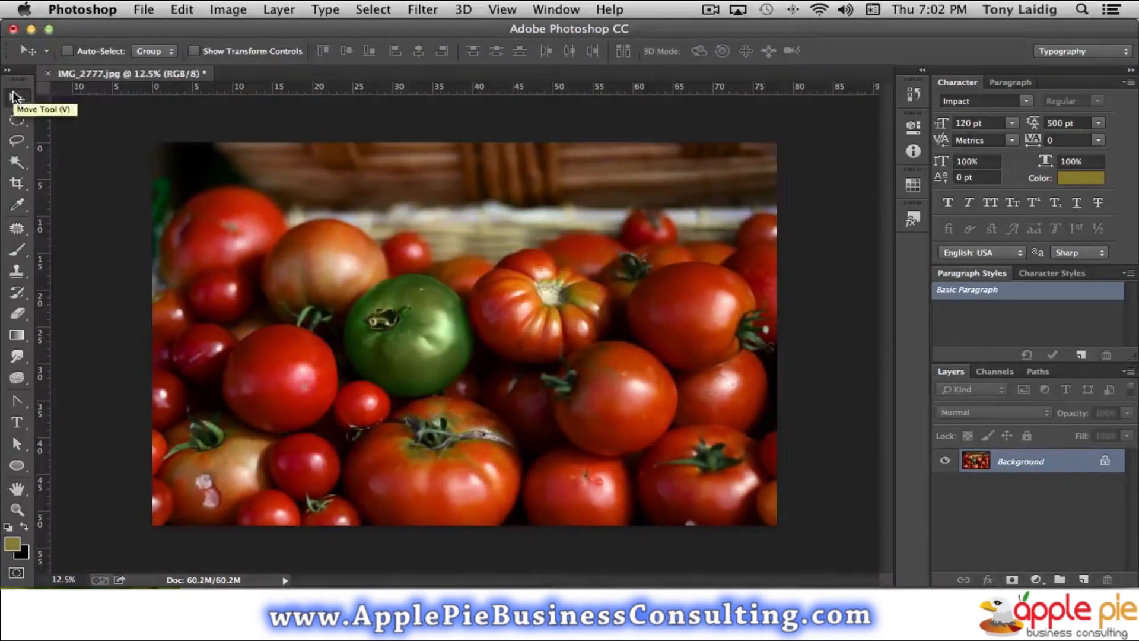